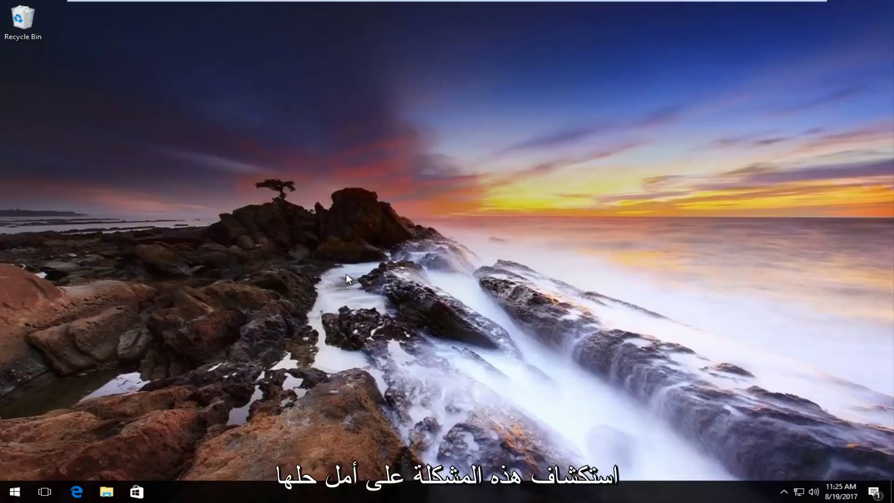
Step: Search Start for 'activate' and open the Activation page showing Windows 10 Home activated
{"action": "left_click", "coordinate": [14, 490]}
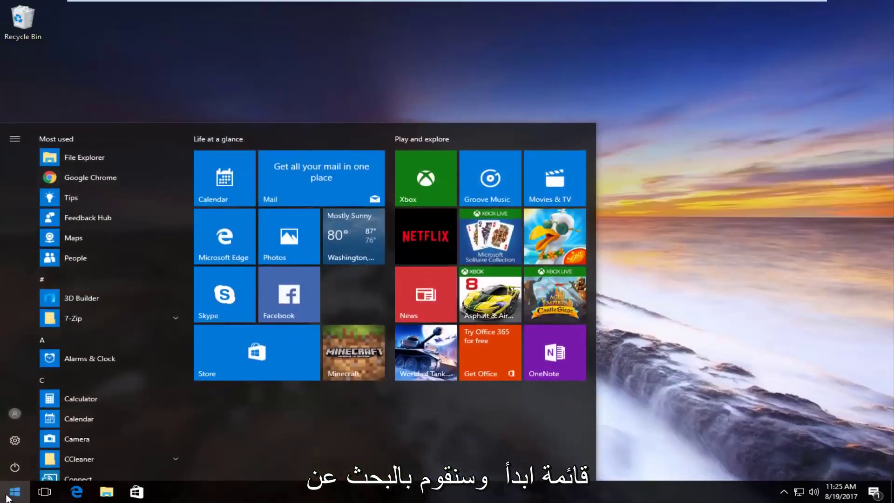
{"action": "type", "text": "activat"}
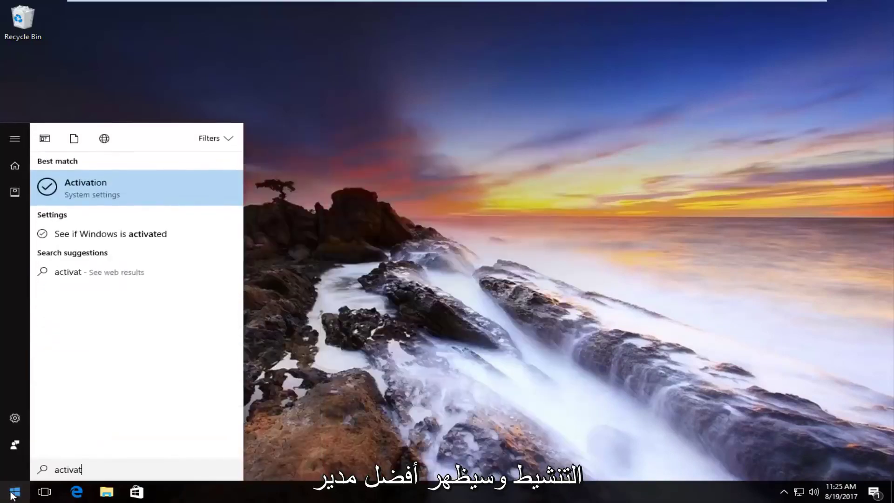
{"action": "type", "text": "e"}
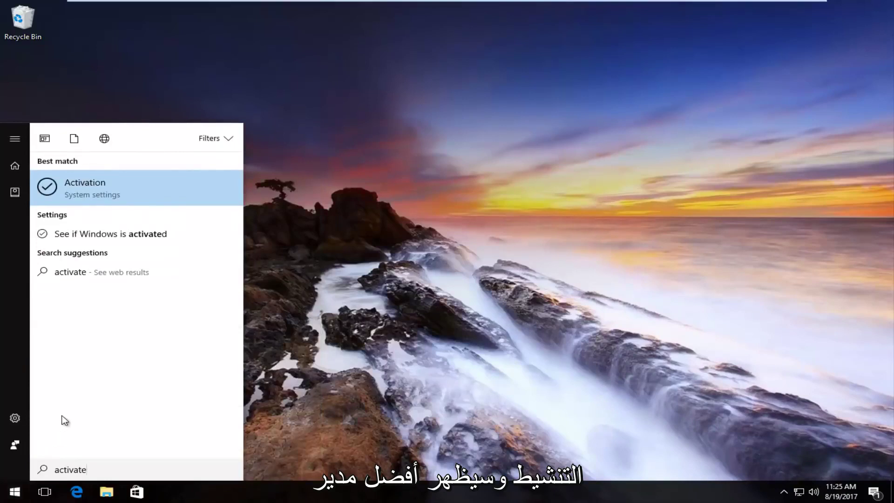
{"action": "left_click", "coordinate": [89, 186]}
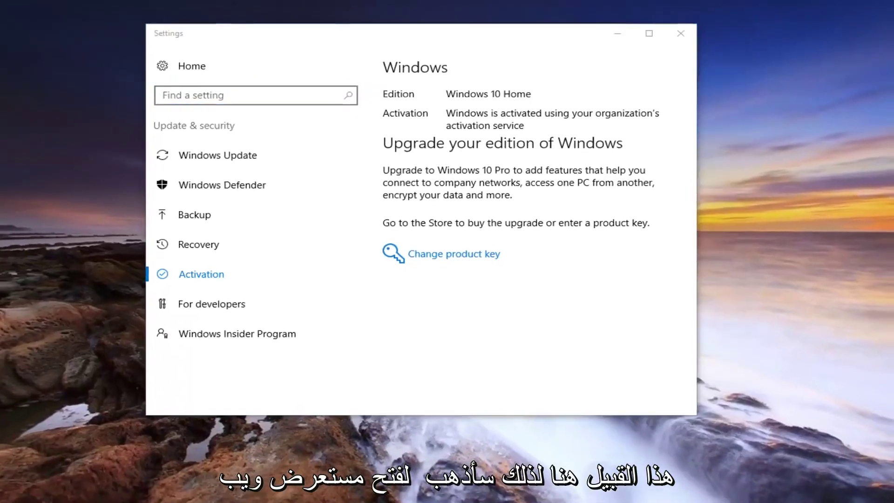
{"action": "key", "text": "super"}
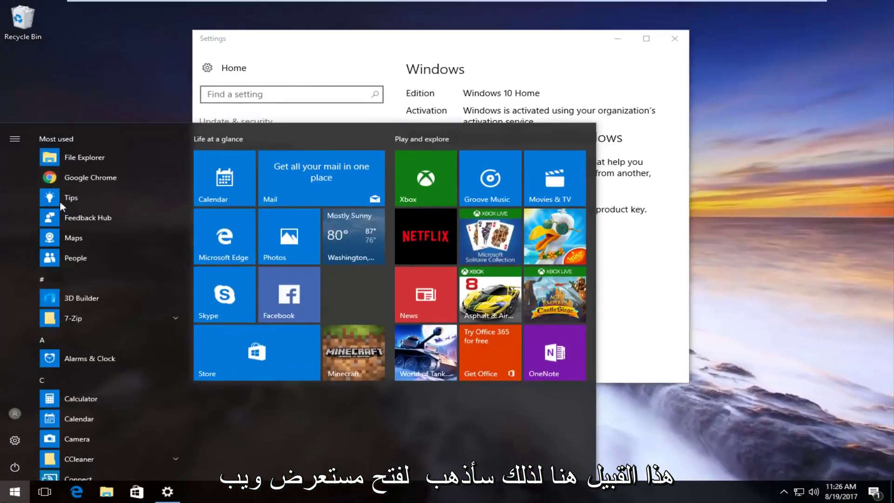
Step: Launch Chrome, go to google.com and search 'troubleshoot windows 10 activation'
{"action": "left_click", "coordinate": [85, 172]}
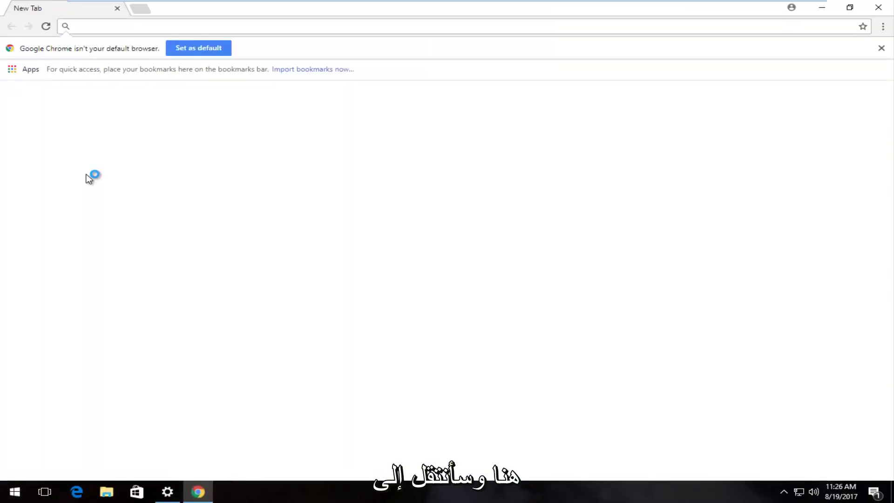
{"action": "type", "text": "googoe"}
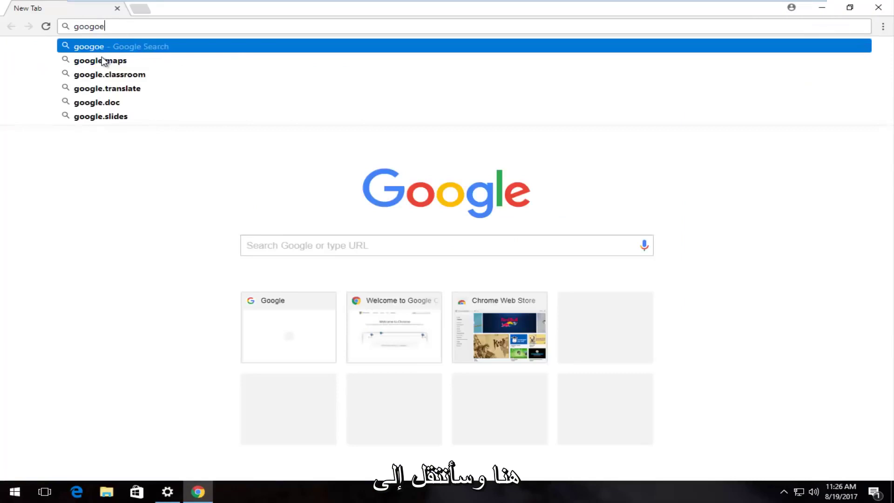
{"action": "key", "text": "BackSpace"}
{"action": "key", "text": "BackSpace"}
{"action": "type", "text": "le.com"}
{"action": "key", "text": "Return"}
{"action": "type", "text": "t"}
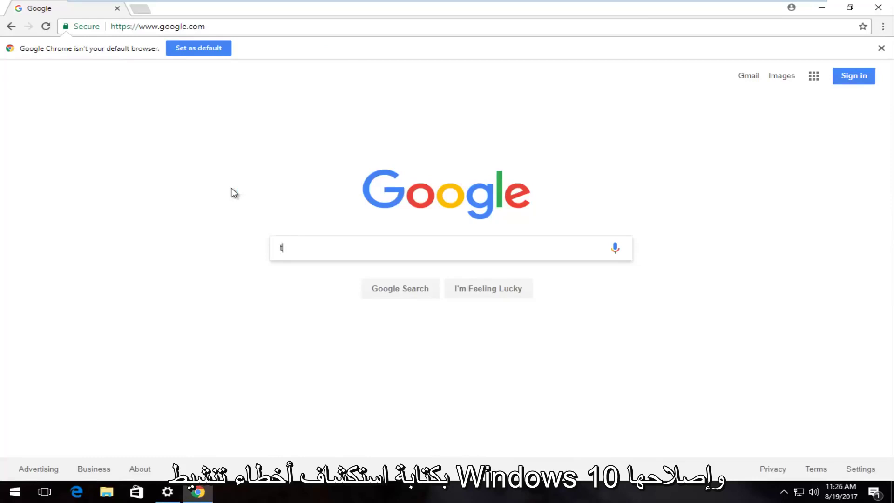
{"action": "type", "text": "roubleshoot wind"}
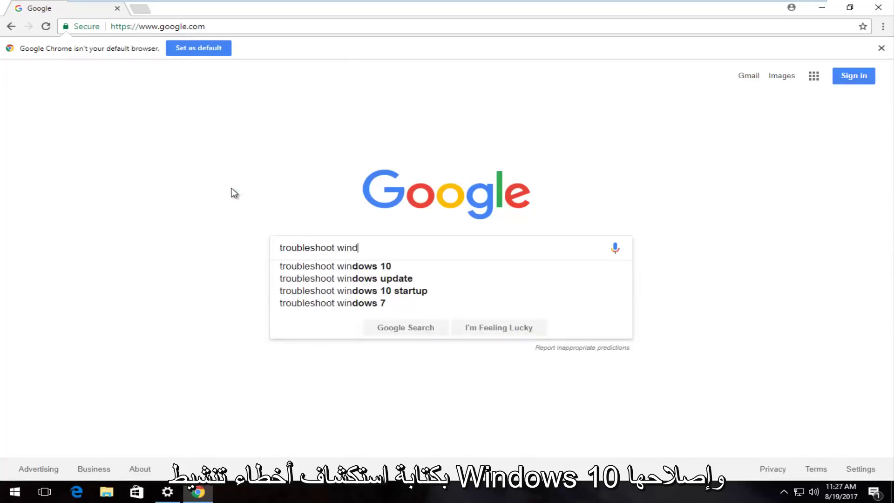
{"action": "type", "text": "ows 10 activatio"}
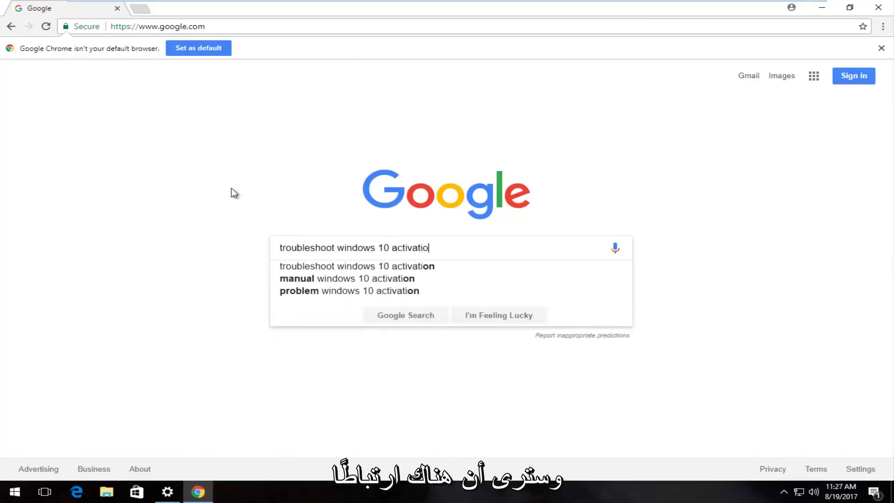
{"action": "type", "text": "n"}
{"action": "key", "text": "Return"}
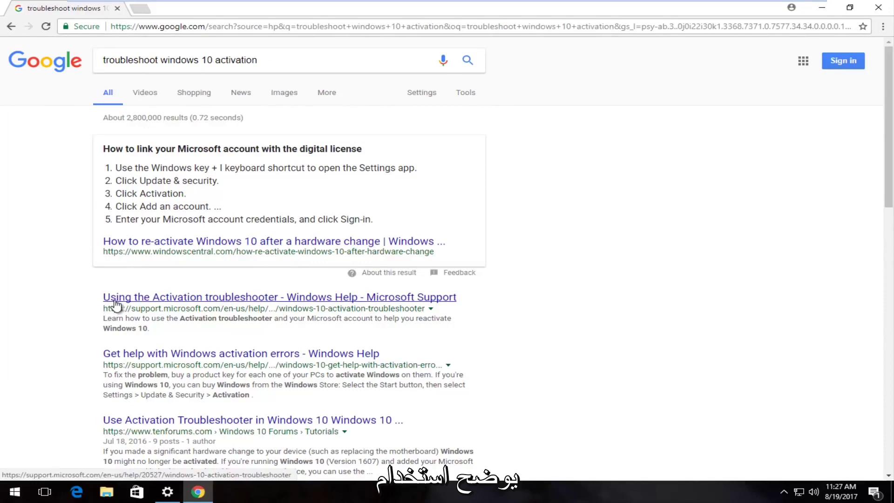
Step: Open the 'Using the Activation troubleshooter' article and read its Notes and fixable-problems list
{"action": "left_click", "coordinate": [263, 302]}
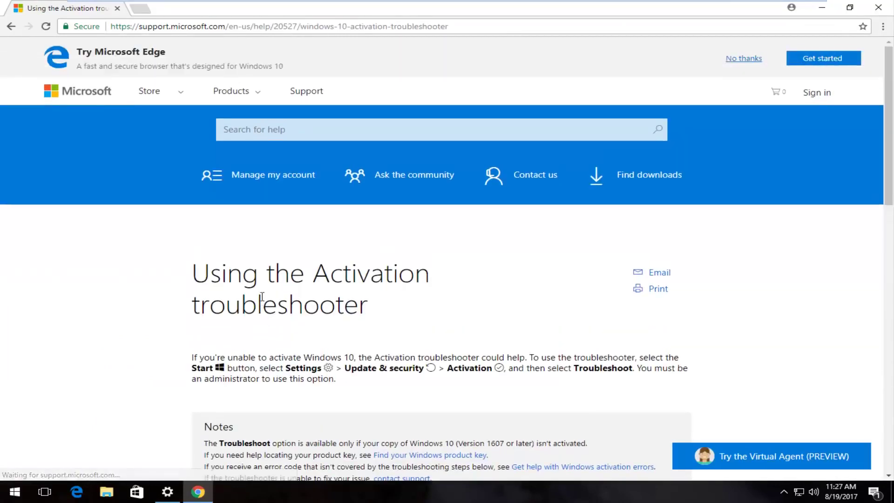
{"action": "scroll", "coordinate": [263, 302], "scroll_direction": "down", "scroll_amount": 2}
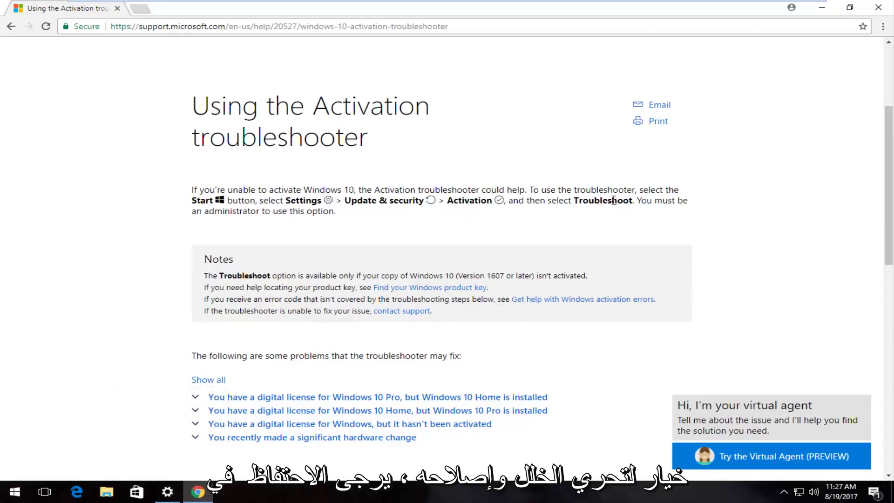
{"action": "scroll", "coordinate": [583, 230], "scroll_direction": "down", "scroll_amount": 1}
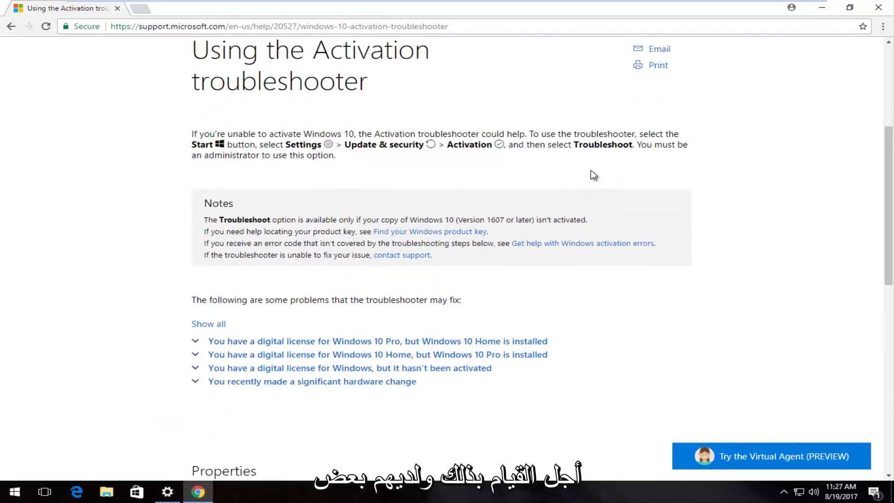
{"action": "scroll", "coordinate": [592, 175], "scroll_direction": "down", "scroll_amount": 2}
{"action": "scroll", "coordinate": [301, 278], "scroll_direction": "up", "scroll_amount": 1}
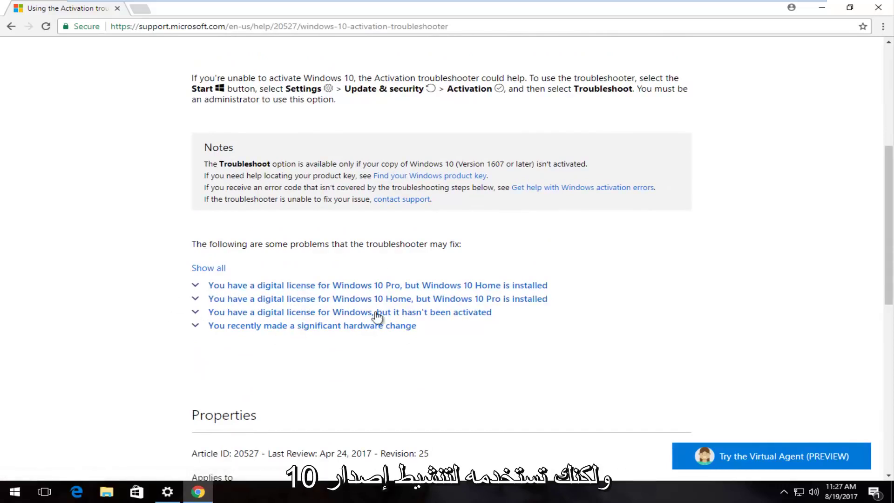
{"action": "scroll", "coordinate": [260, 349], "scroll_direction": "down", "scroll_amount": 1}
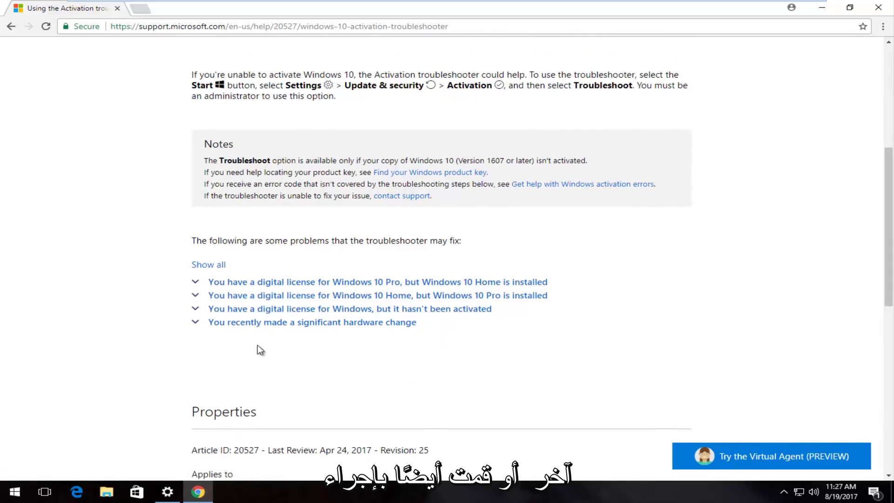
{"action": "scroll", "coordinate": [260, 335], "scroll_direction": "down", "scroll_amount": 2}
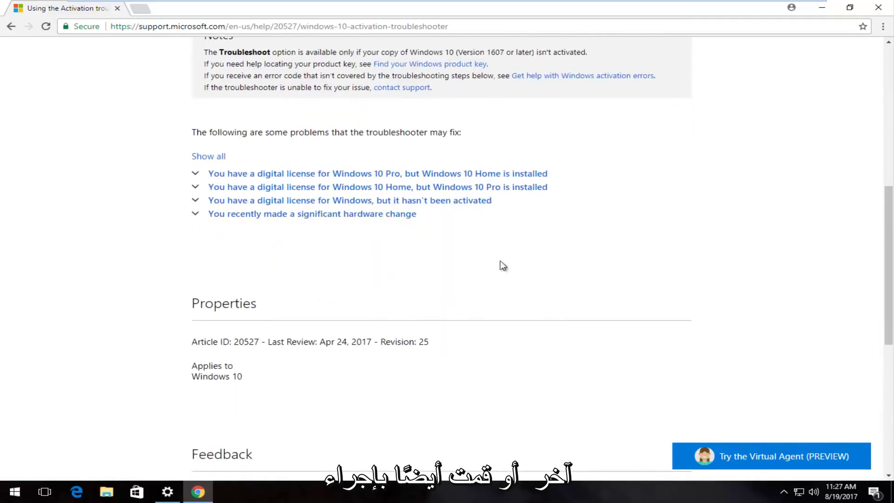
{"action": "scroll", "coordinate": [340, 320], "scroll_direction": "up", "scroll_amount": 2}
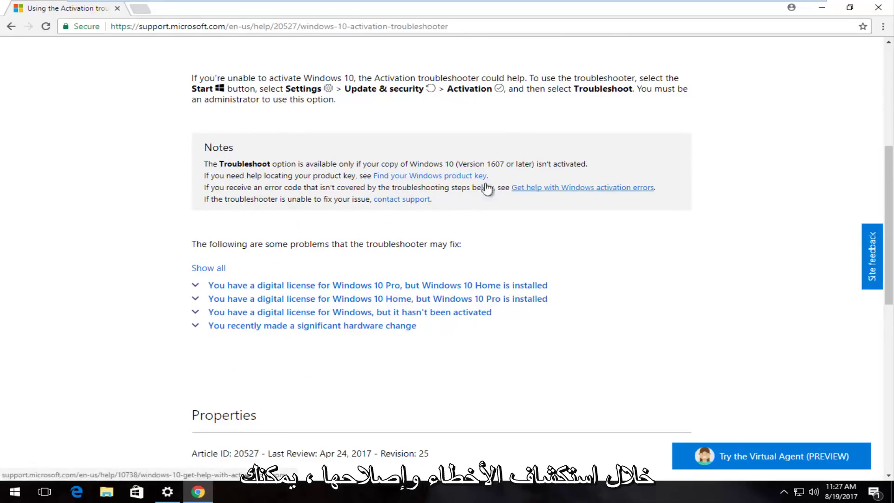
Step: Open 'Get help with Windows activation errors' and highlight error code 0xC004C020 in its table
{"action": "left_click", "coordinate": [624, 189]}
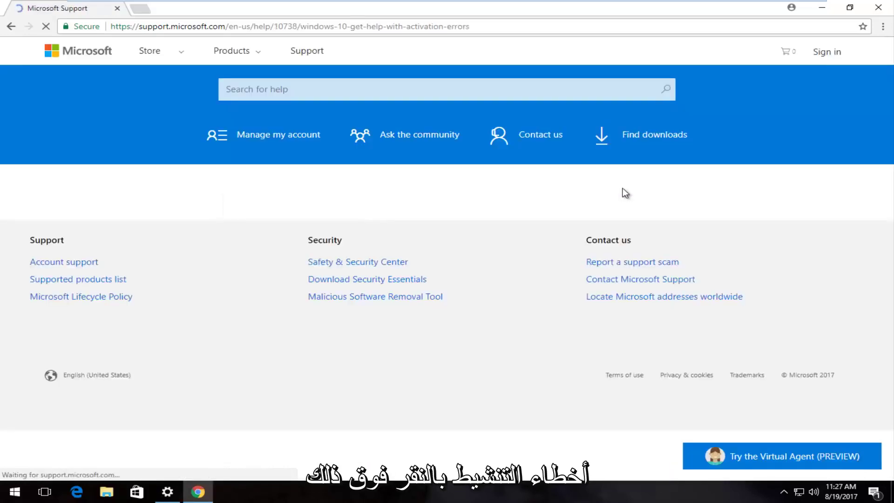
{"action": "scroll", "coordinate": [532, 223], "scroll_direction": "down", "scroll_amount": 5}
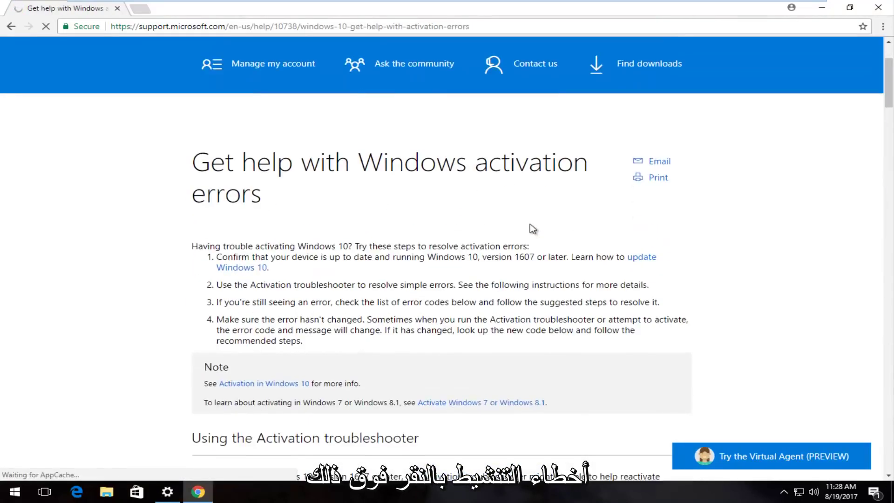
{"action": "scroll", "coordinate": [525, 223], "scroll_direction": "down", "scroll_amount": 2}
{"action": "scroll", "coordinate": [525, 225], "scroll_direction": "down", "scroll_amount": 4}
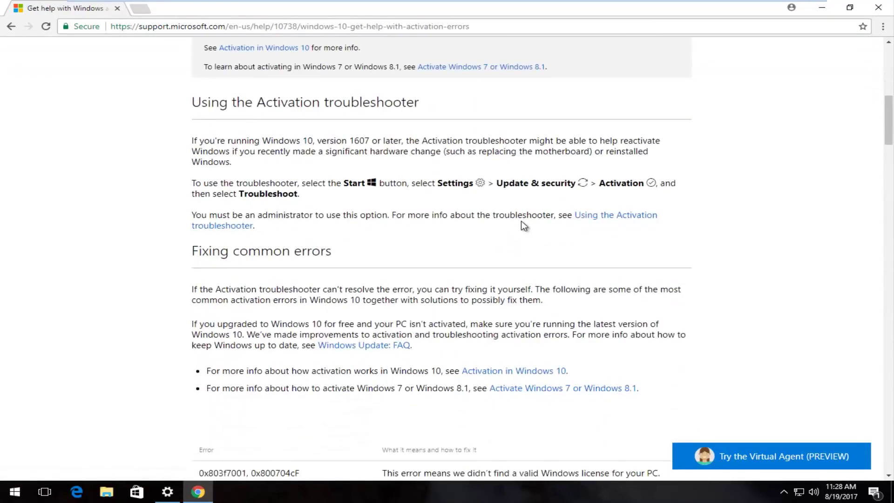
{"action": "scroll", "coordinate": [524, 223], "scroll_direction": "down", "scroll_amount": 3}
{"action": "scroll", "coordinate": [523, 219], "scroll_direction": "down", "scroll_amount": 2}
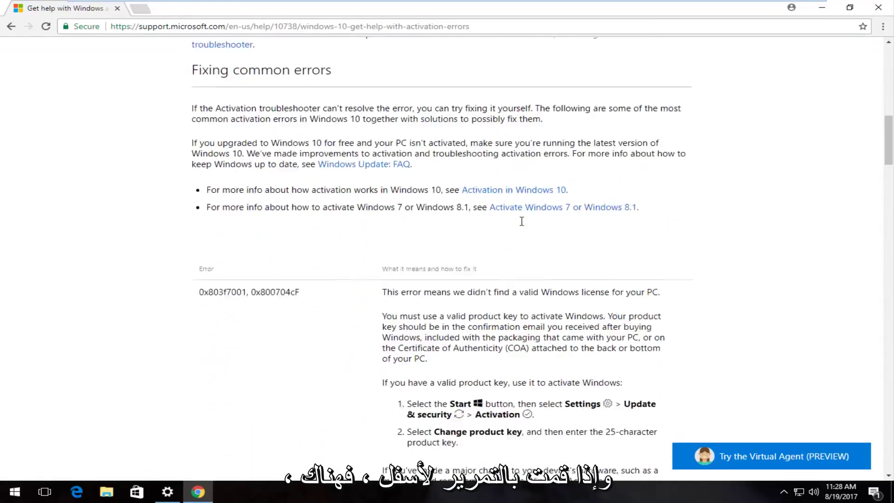
{"action": "scroll", "coordinate": [523, 219], "scroll_direction": "down", "scroll_amount": 6}
{"action": "scroll", "coordinate": [438, 224], "scroll_direction": "down", "scroll_amount": 4}
{"action": "scroll", "coordinate": [299, 196], "scroll_direction": "down", "scroll_amount": 1}
{"action": "scroll", "coordinate": [300, 195], "scroll_direction": "down", "scroll_amount": 1}
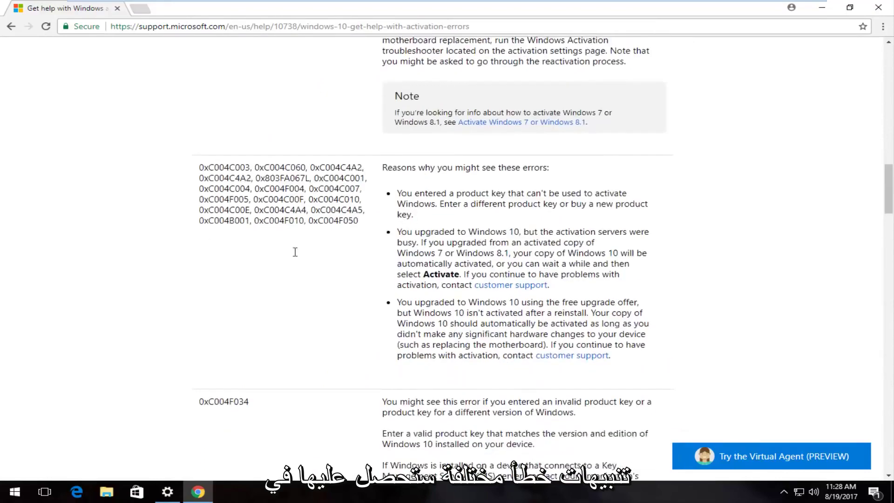
{"action": "scroll", "coordinate": [295, 252], "scroll_direction": "down", "scroll_amount": 3}
{"action": "scroll", "coordinate": [295, 256], "scroll_direction": "down", "scroll_amount": 4}
{"action": "scroll", "coordinate": [272, 258], "scroll_direction": "down", "scroll_amount": 5}
{"action": "scroll", "coordinate": [269, 257], "scroll_direction": "down", "scroll_amount": 2}
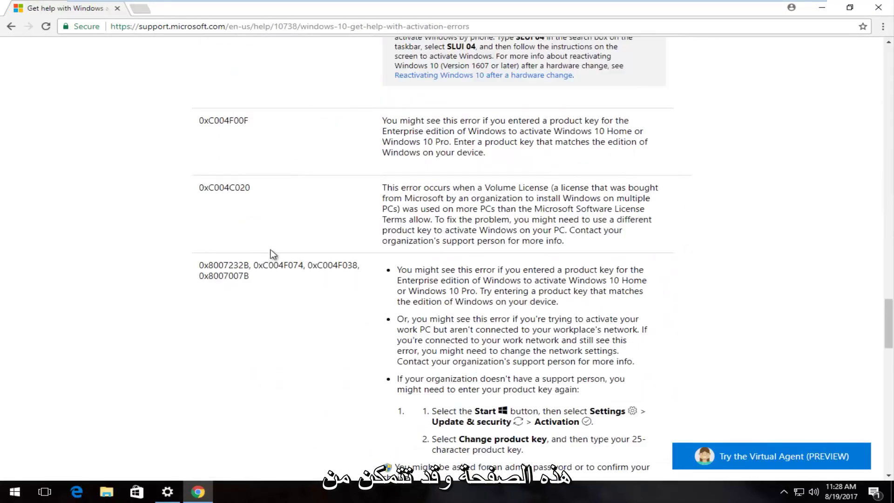
{"action": "double_click", "coordinate": [240, 188]}
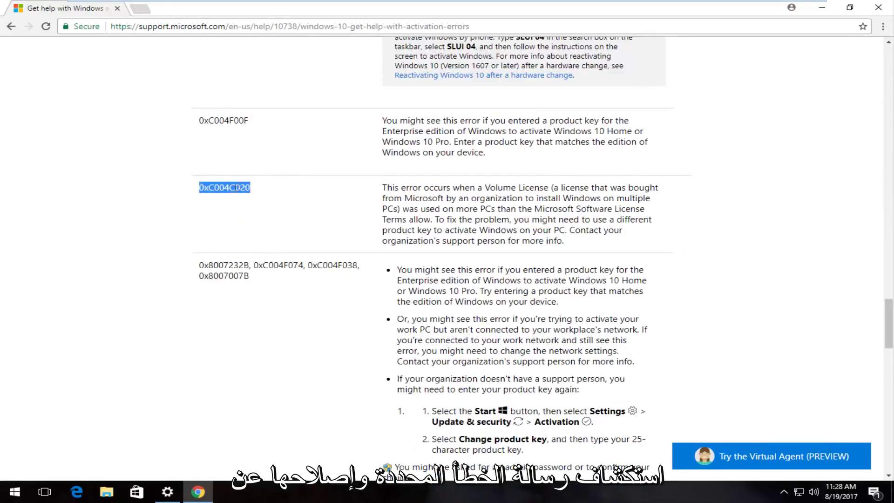
{"action": "left_click", "coordinate": [238, 180]}
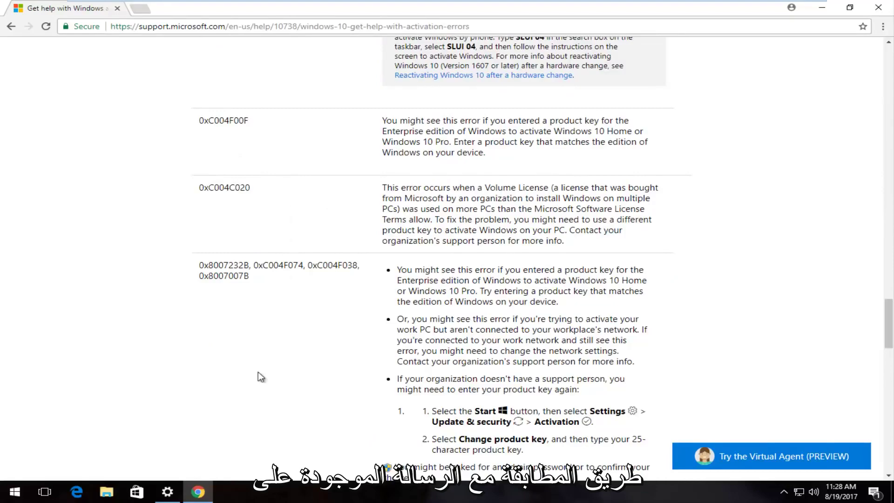
{"action": "scroll", "coordinate": [267, 367], "scroll_direction": "down", "scroll_amount": 3}
{"action": "scroll", "coordinate": [365, 315], "scroll_direction": "down", "scroll_amount": 5}
{"action": "scroll", "coordinate": [366, 318], "scroll_direction": "down", "scroll_amount": 5}
{"action": "scroll", "coordinate": [366, 318], "scroll_direction": "down", "scroll_amount": 2}
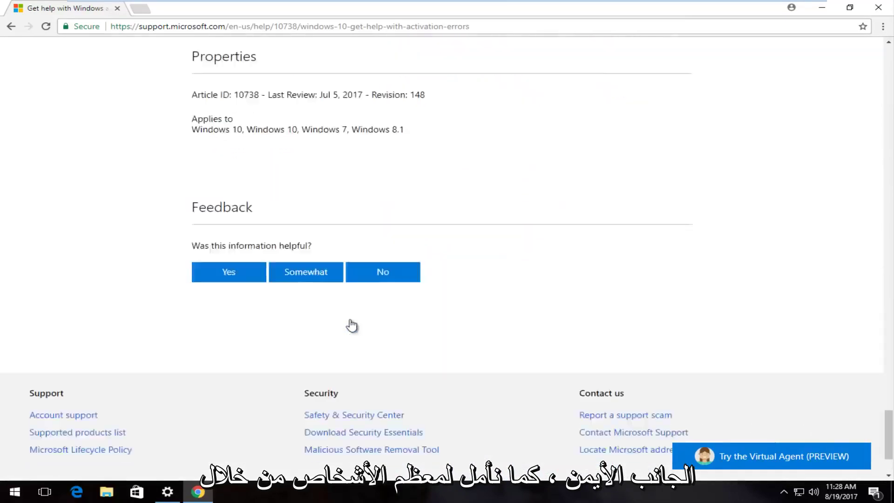
{"action": "scroll", "coordinate": [349, 329], "scroll_direction": "up", "scroll_amount": 5}
{"action": "scroll", "coordinate": [336, 334], "scroll_direction": "up", "scroll_amount": 2}
Step: Minimize Settings, close Chrome, then move and close the Activation settings window
{"action": "left_click", "coordinate": [168, 492]}
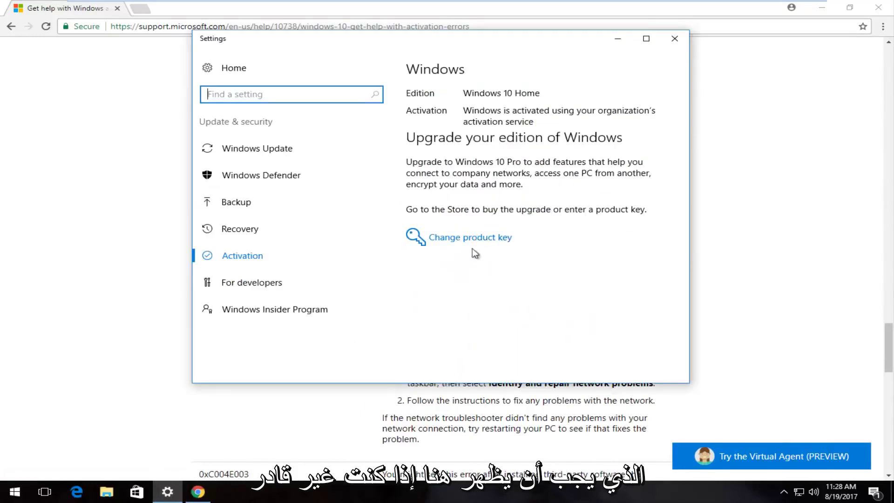
{"action": "left_click", "coordinate": [726, 150]}
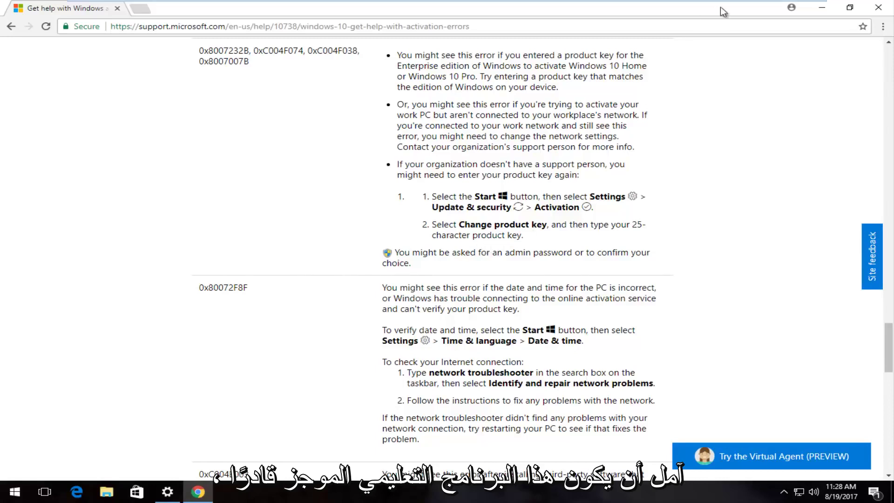
{"action": "left_click", "coordinate": [879, 8]}
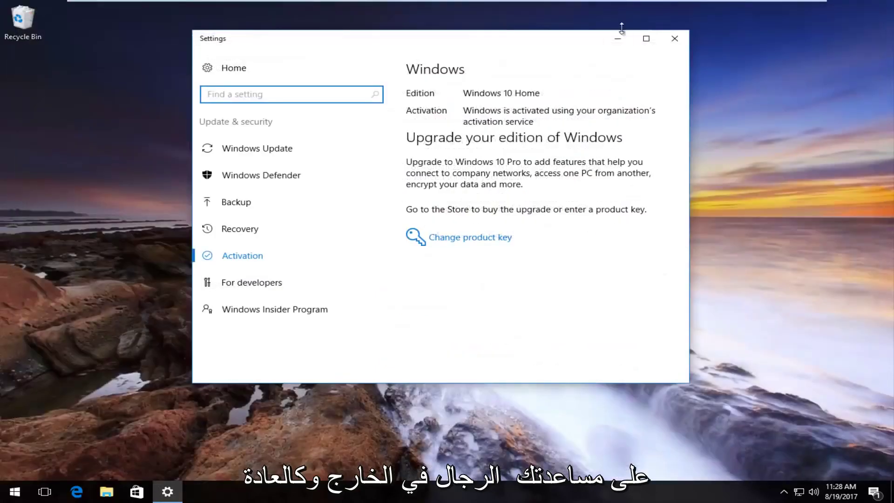
{"action": "left_click_drag", "start_coordinate": [529, 49], "coordinate": [554, 51]}
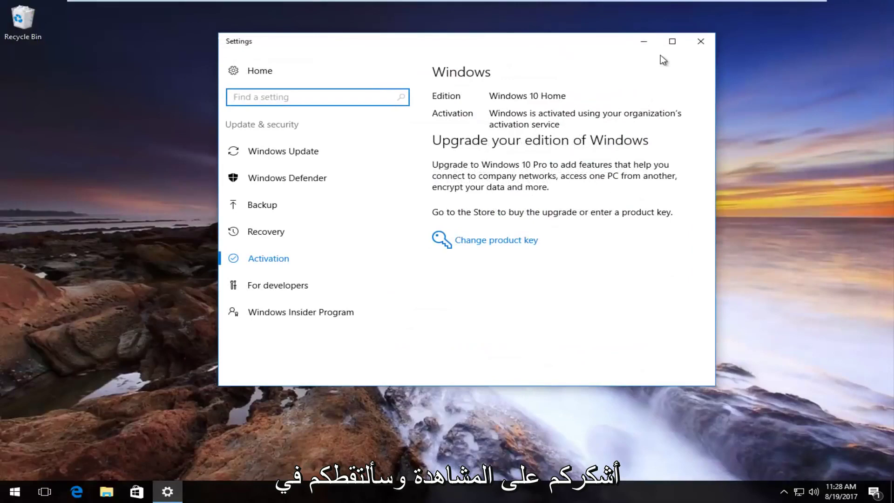
{"action": "left_click", "coordinate": [701, 43]}
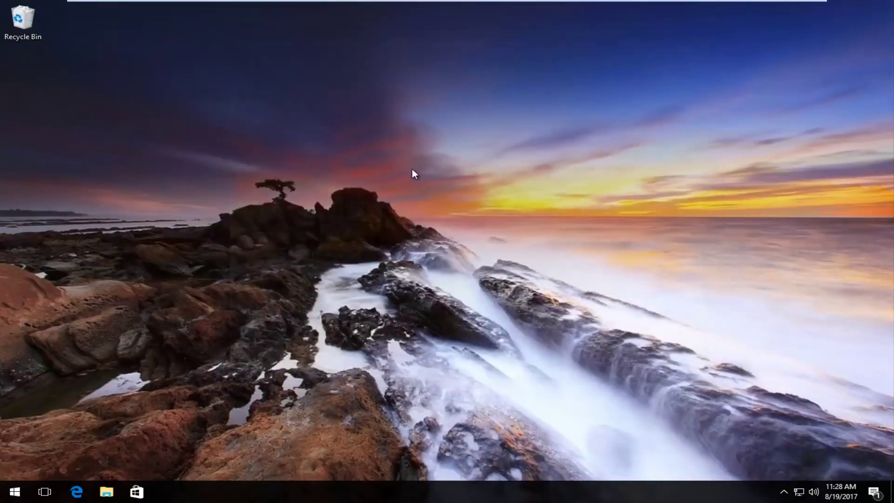